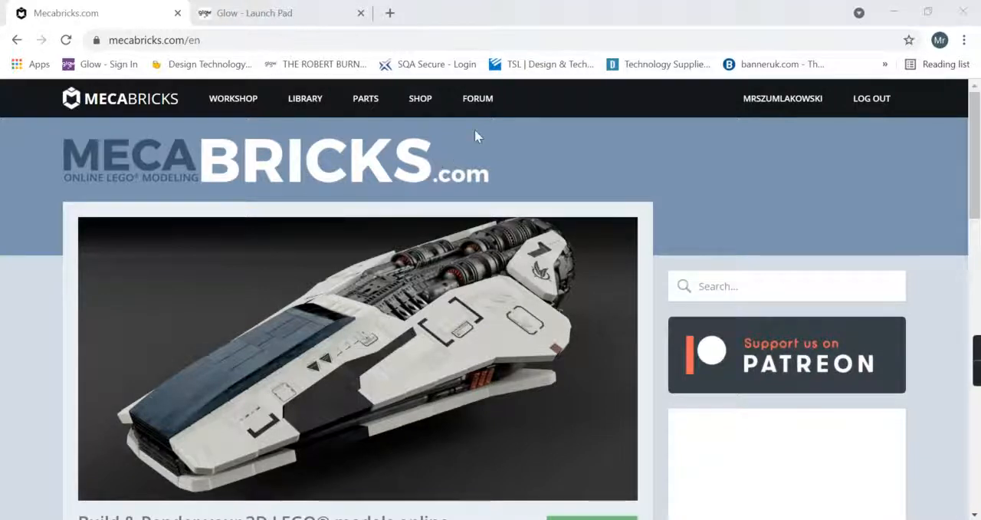
# Look over the home page and open the online building workshop with an empty model.
pyautogui.scroll(-1, 536, 215)
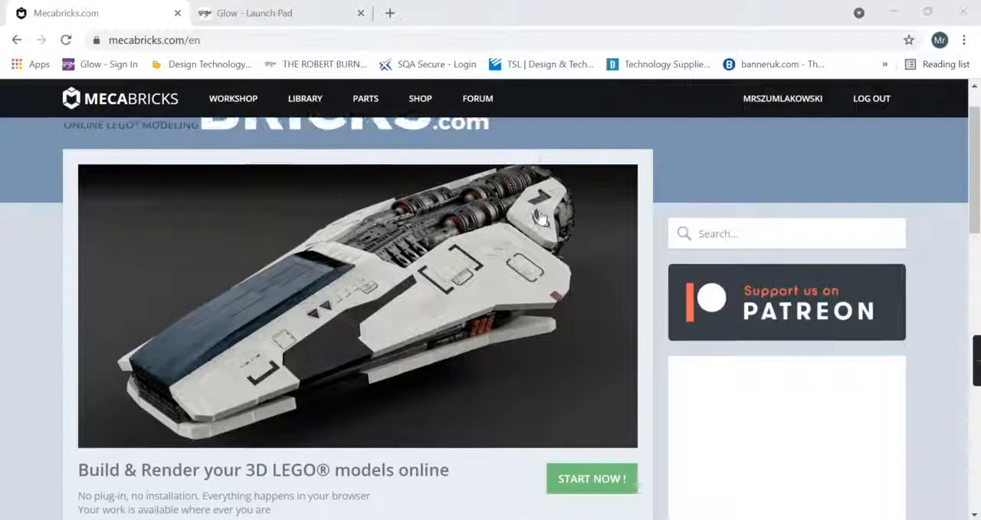
pyautogui.scroll(1, 307, 276)
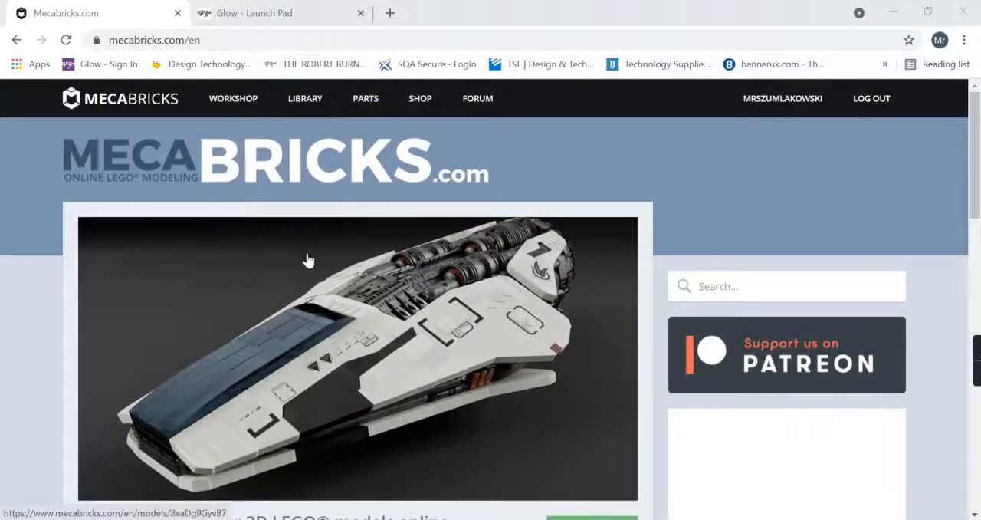
pyautogui.scroll(-1, 582, 457)
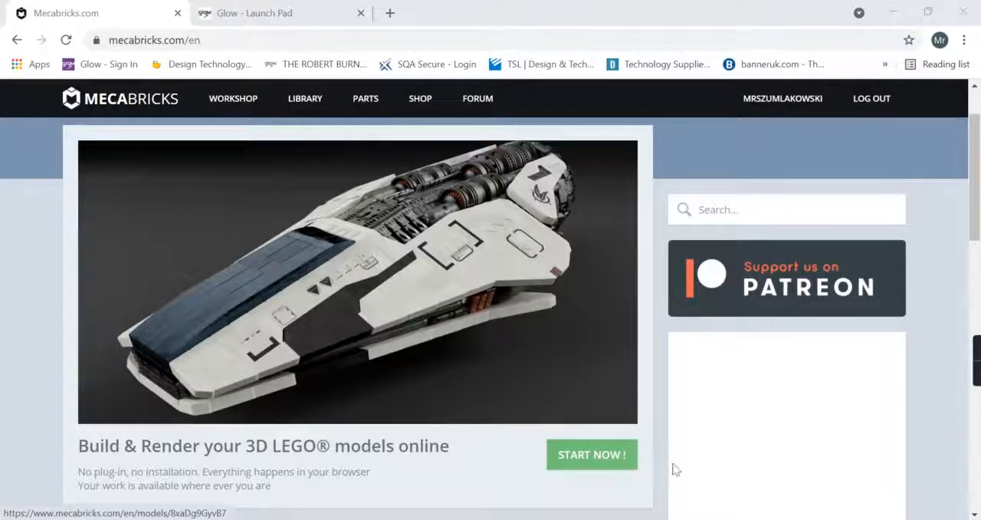
pyautogui.click(609, 464)
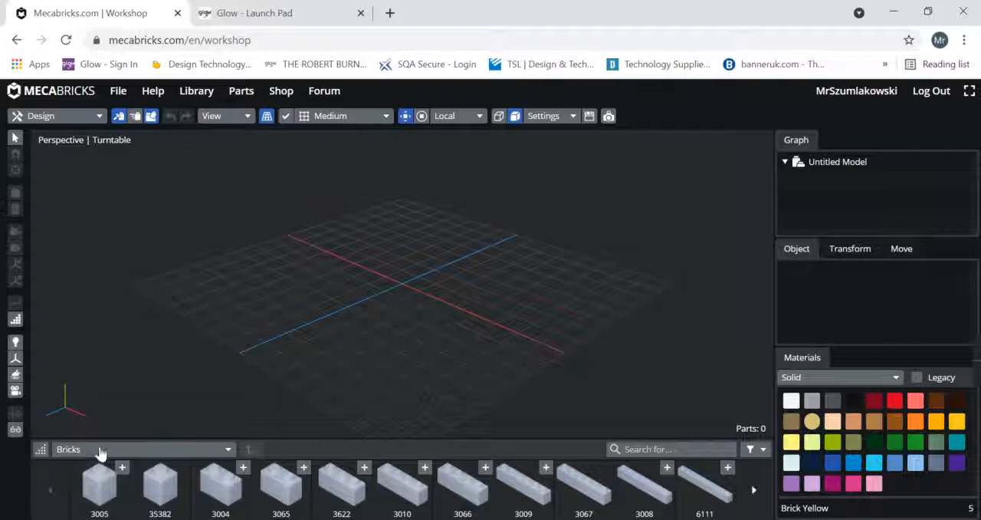
# Add the 73200a112 legs from the Jurassic World folder of Minifigures - Lower Parts to the empty grid.
pyautogui.click(226, 451)
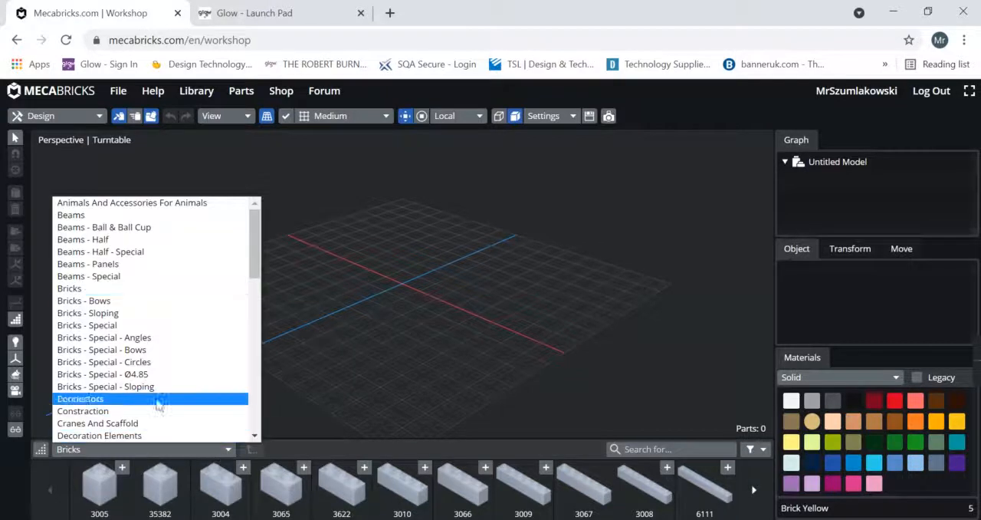
pyautogui.moveTo(257, 237); pyautogui.dragTo(264, 319)
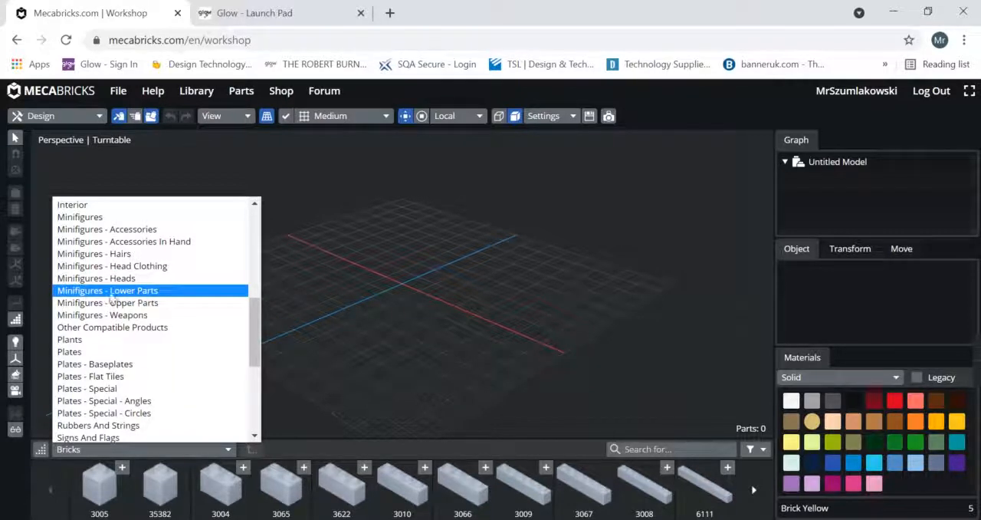
pyautogui.click(139, 296)
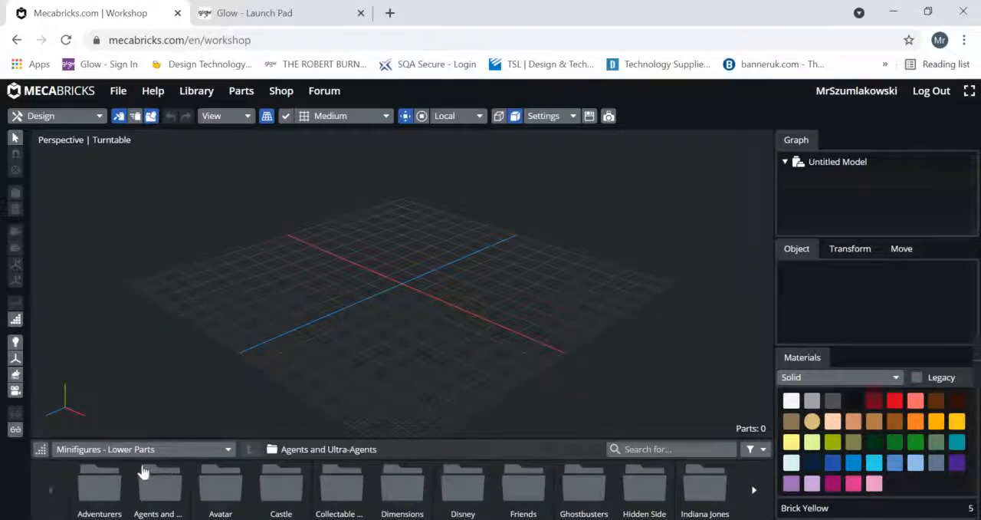
pyautogui.scroll(-1, 747, 489)
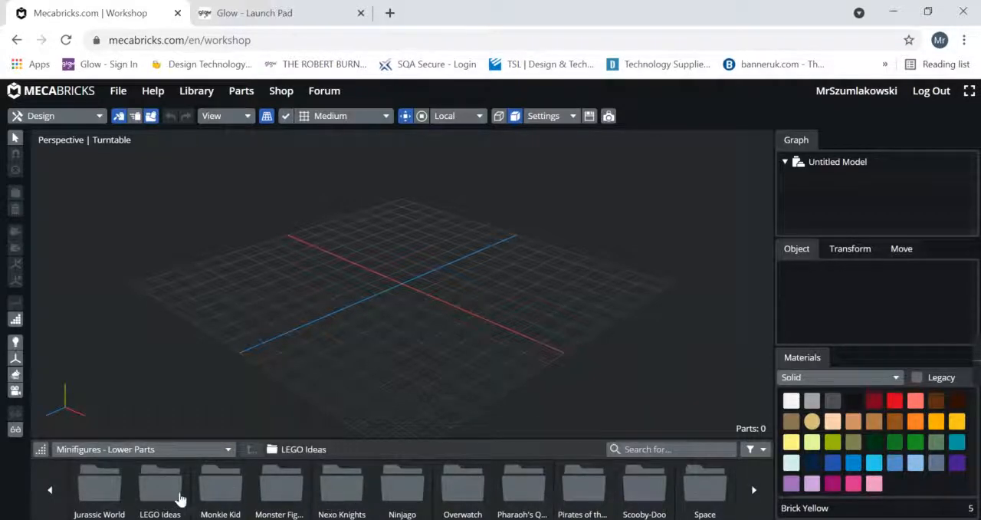
pyautogui.click(92, 499)
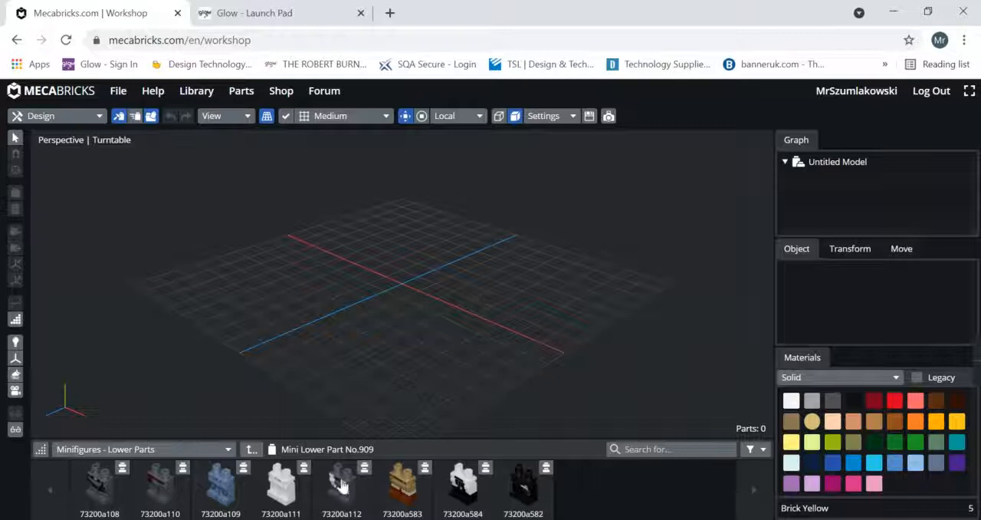
pyautogui.moveTo(343, 485); pyautogui.dragTo(400, 310)
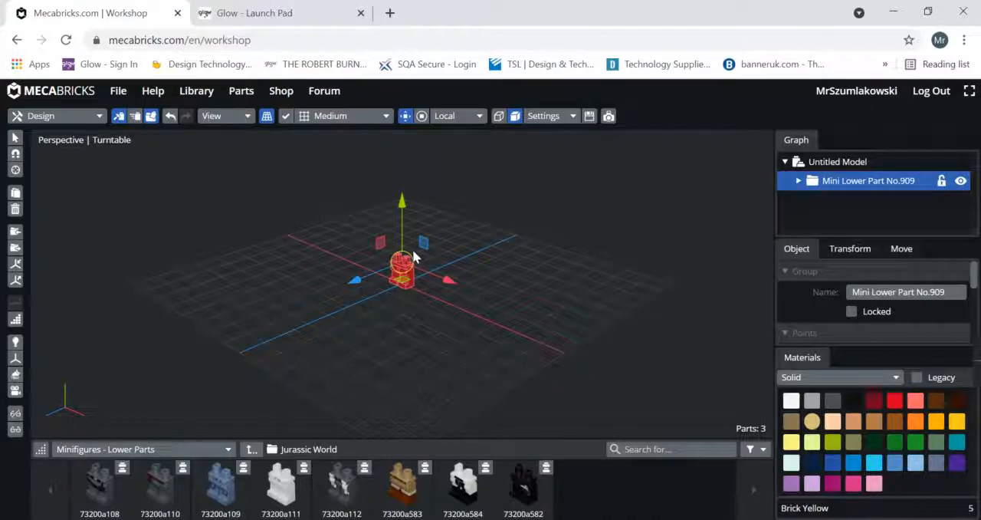
pyautogui.click(320, 249)
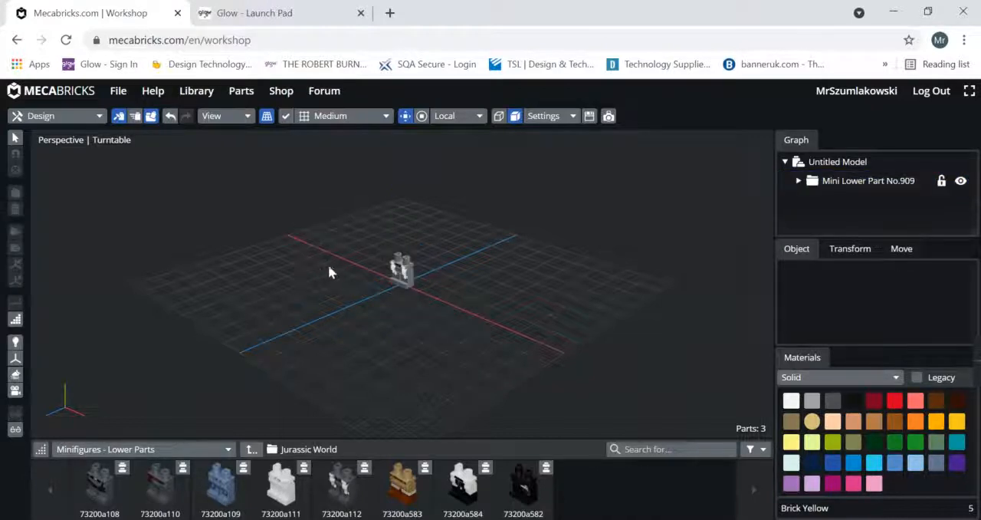
# Try moving the minifigure's left leg away from the hips along its axes.
pyautogui.moveTo(319, 269); pyautogui.dragTo(339, 276, button='right')
pyautogui.moveTo(397, 290); pyautogui.dragTo(381, 266, button='right')
pyautogui.scroll(6, 364, 281)
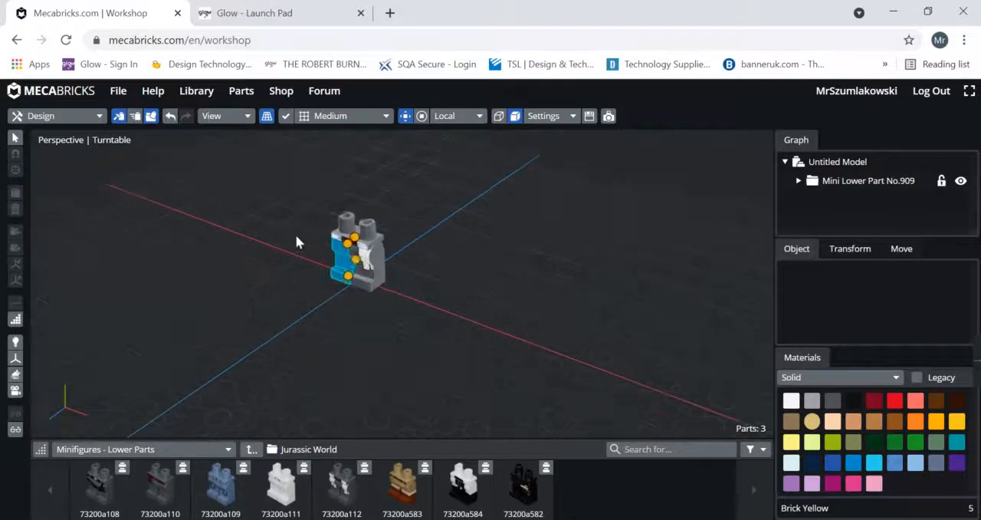
pyautogui.moveTo(427, 303); pyautogui.dragTo(487, 340, button='middle')
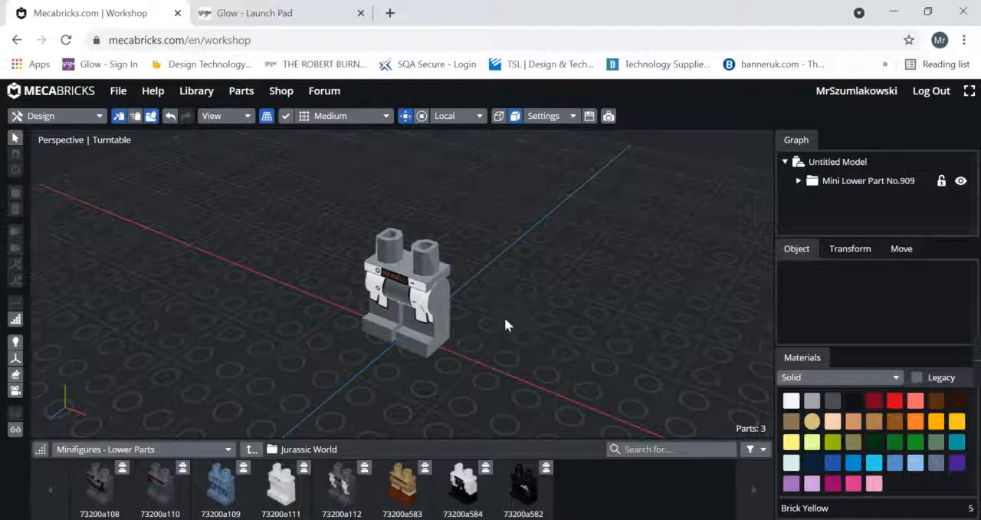
pyautogui.moveTo(521, 318); pyautogui.dragTo(483, 272, button='right')
pyautogui.click(476, 275)
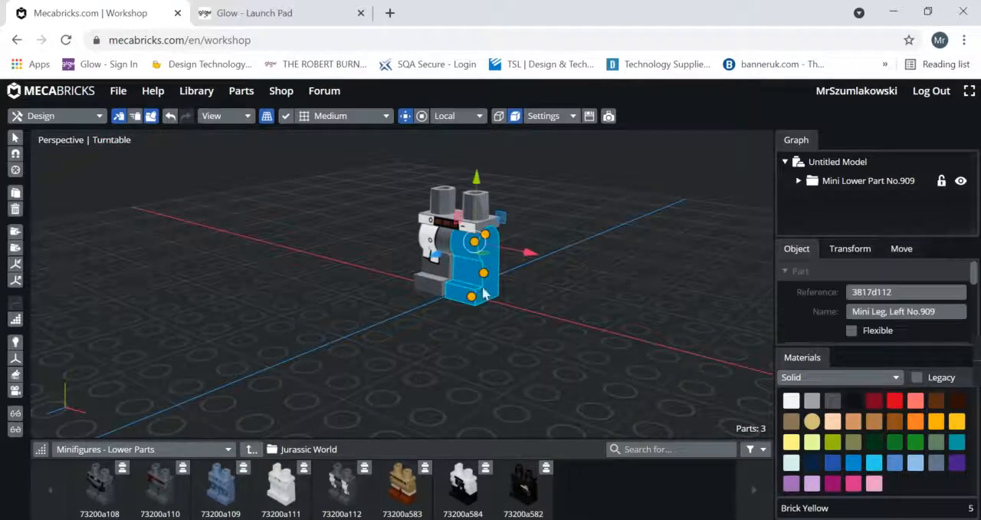
pyautogui.click(403, 118)
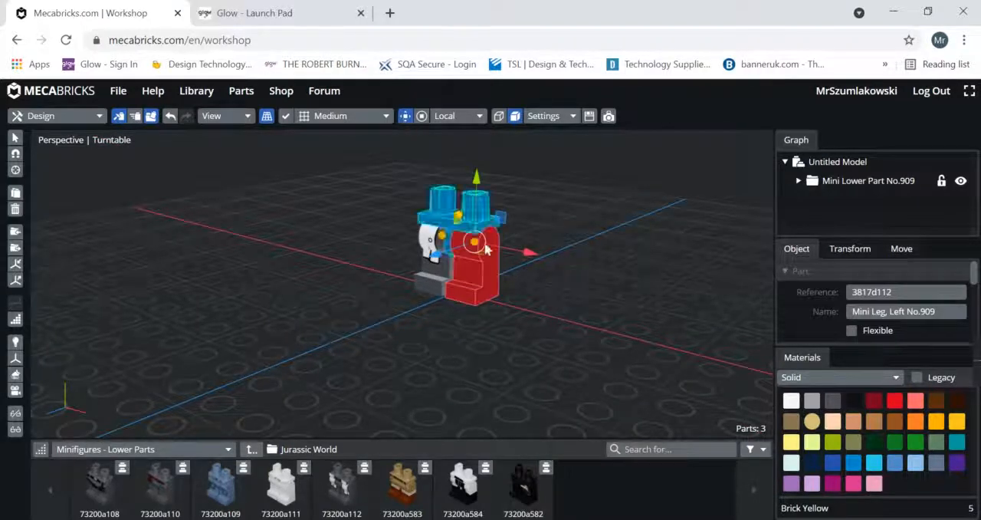
pyautogui.moveTo(531, 255); pyautogui.dragTo(466, 335)
pyautogui.click(597, 283)
pyautogui.click(500, 300)
pyautogui.moveTo(517, 247); pyautogui.dragTo(518, 185)
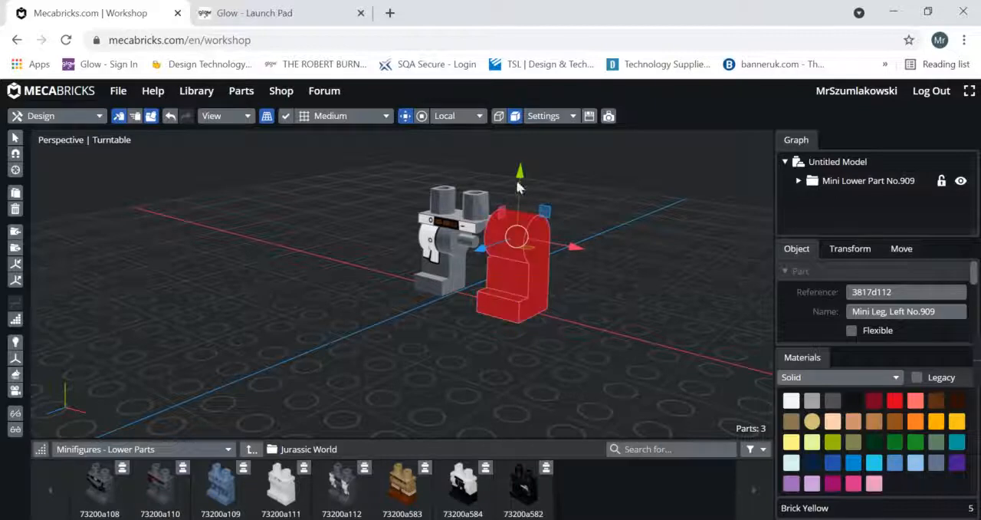
# Undo the left leg's moves.
pyautogui.hotkey('ctrl', 'z')
pyautogui.hotkey('ctrl', 'z')
pyautogui.hotkey('ctrl', 'z')
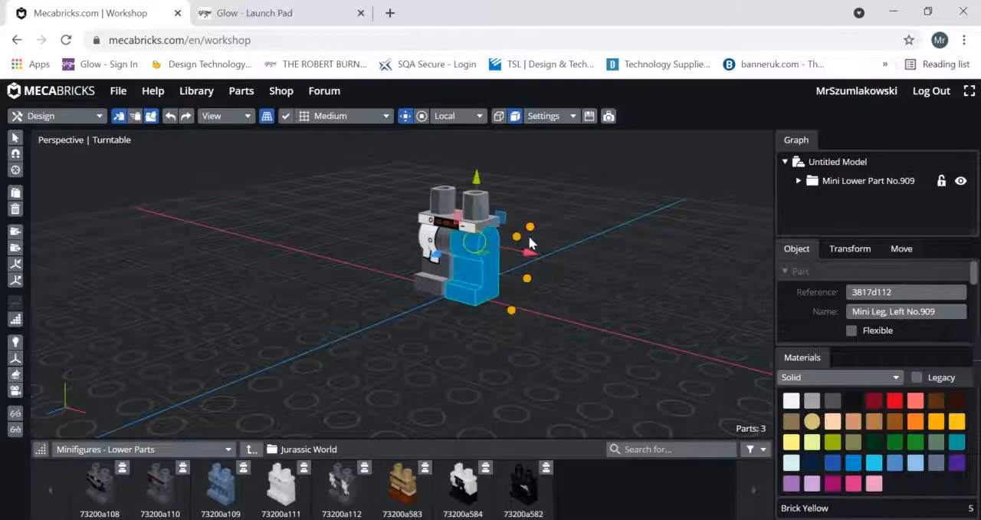
# Try rotating the left leg in different directions, keeping only a slight turn about its vertical axis.
pyautogui.click(421, 116)
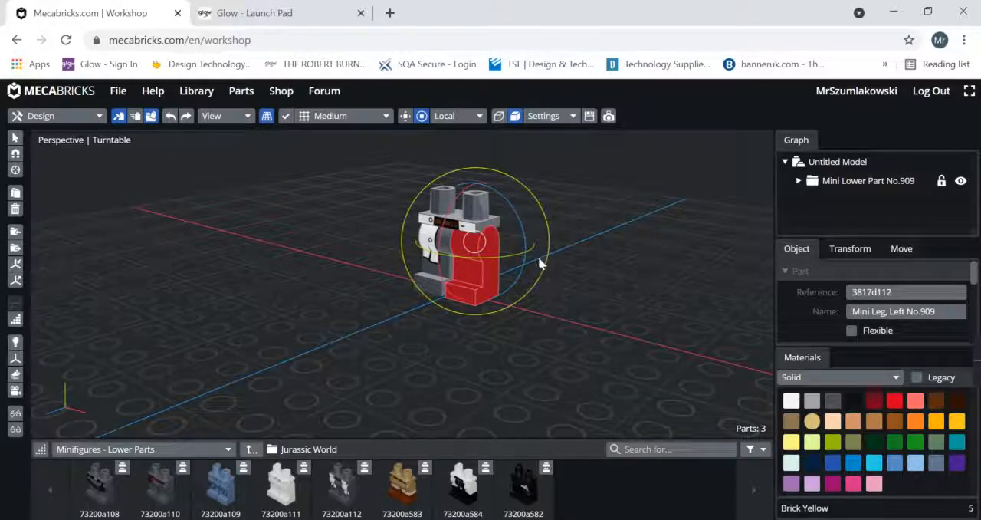
pyautogui.moveTo(547, 222); pyautogui.dragTo(451, 283)
pyautogui.hotkey('ctrl', 'z')
pyautogui.moveTo(522, 227); pyautogui.dragTo(442, 211)
pyautogui.hotkey('ctrl', 'z')
pyautogui.moveTo(514, 262); pyautogui.dragTo(539, 261)
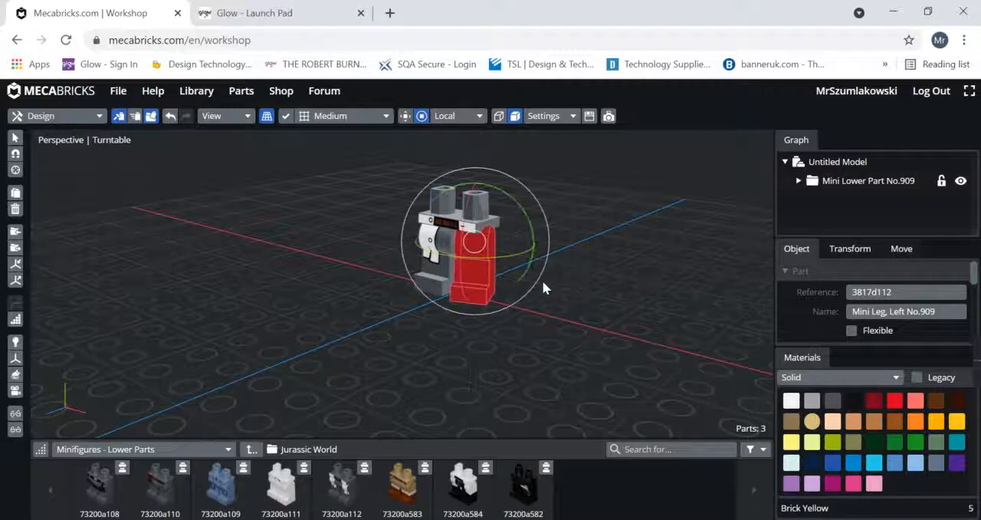
pyautogui.click(580, 351)
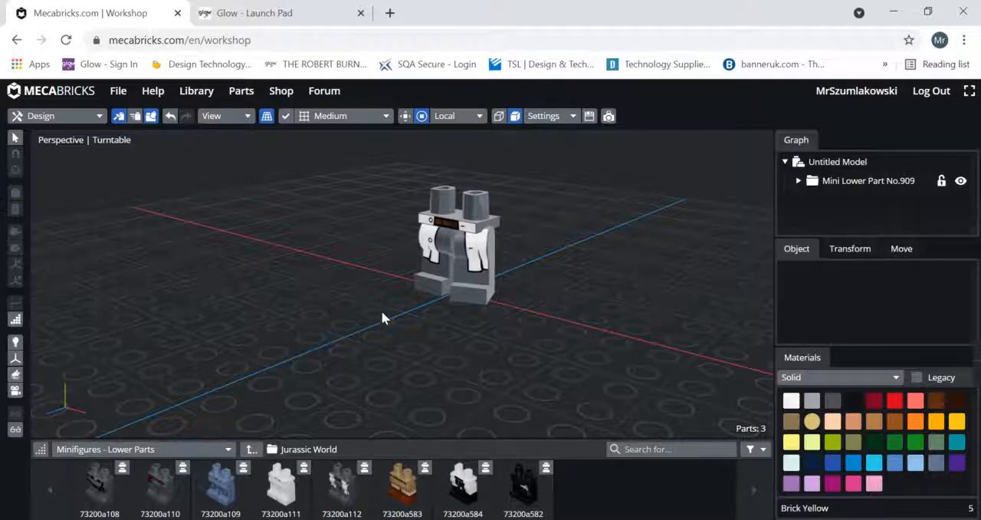
# Open the SpongeBob SquarePants folder in the Minifigures - Upper Parts category.
pyautogui.click(204, 450)
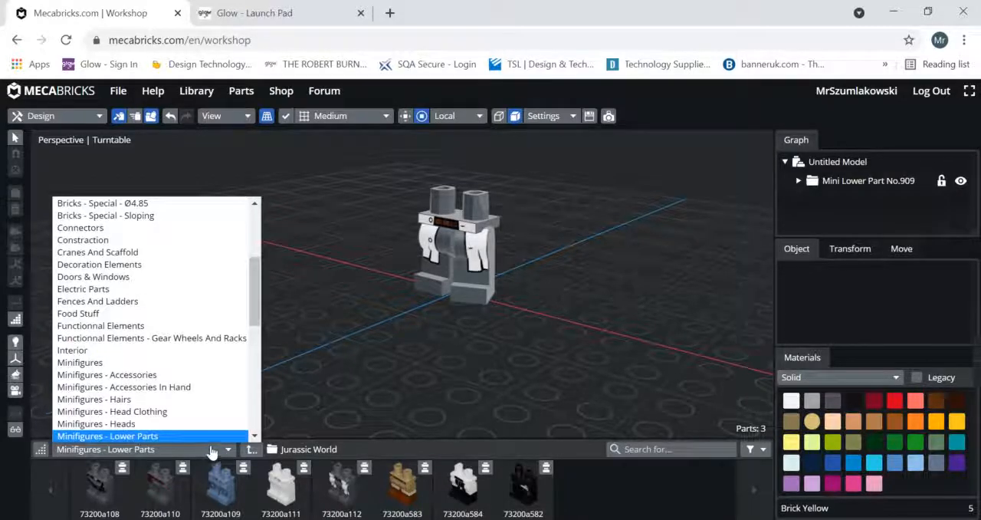
pyautogui.scroll(-1, 204, 441)
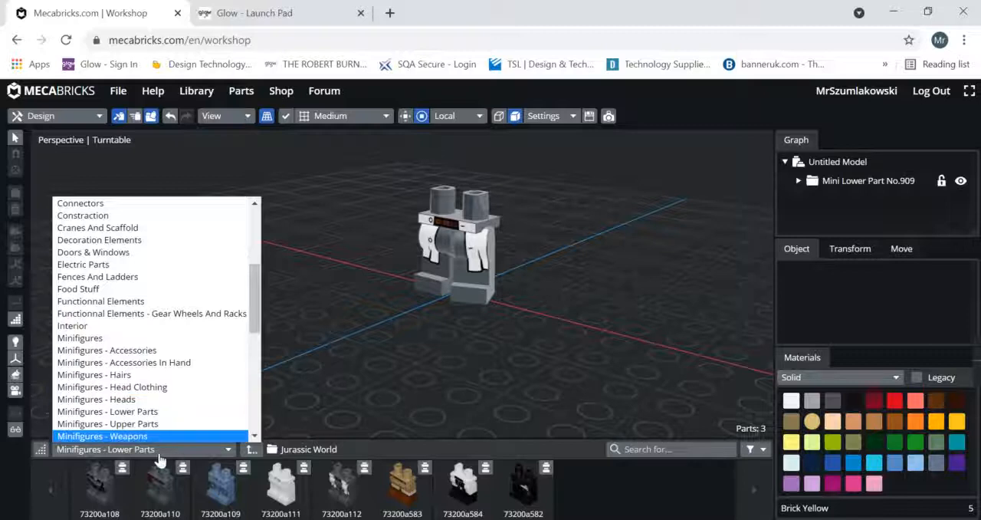
pyautogui.scroll(-1, 184, 433)
pyautogui.click(158, 413)
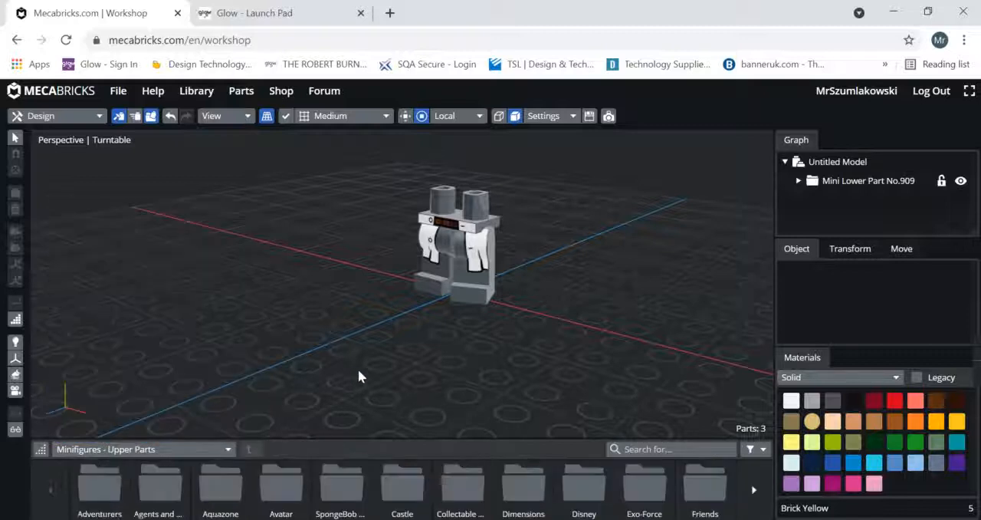
pyautogui.click(349, 488)
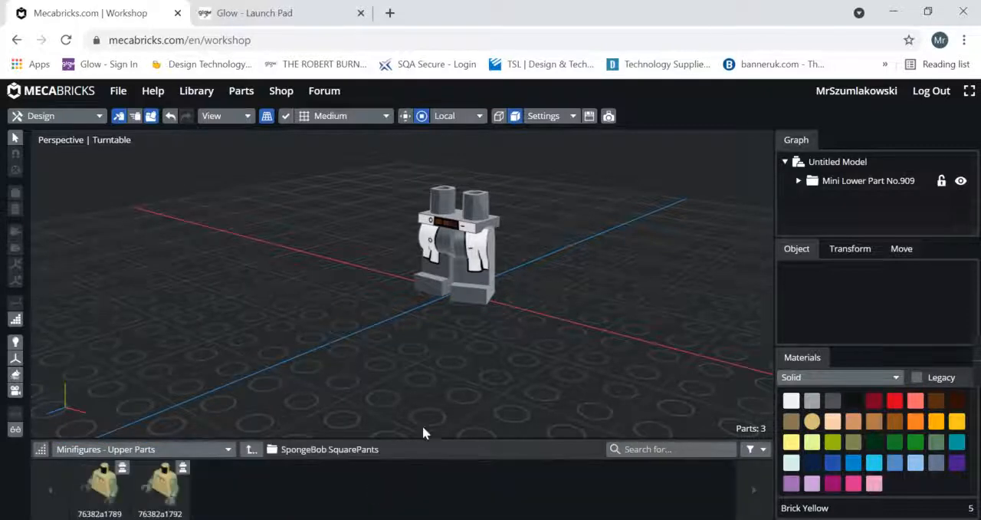
# Add the 76382a1792 torso and move it straight up onto the legs.
pyautogui.click(162, 488)
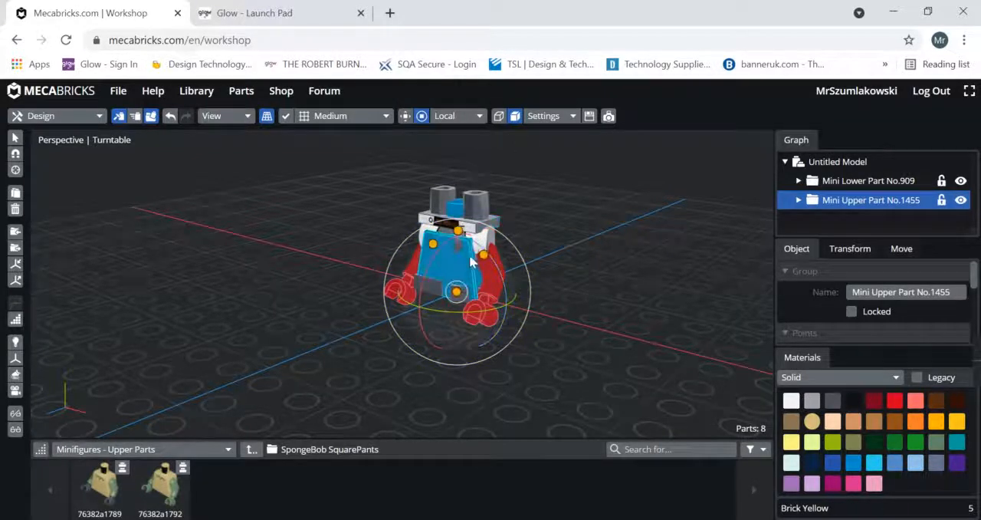
pyautogui.click(406, 117)
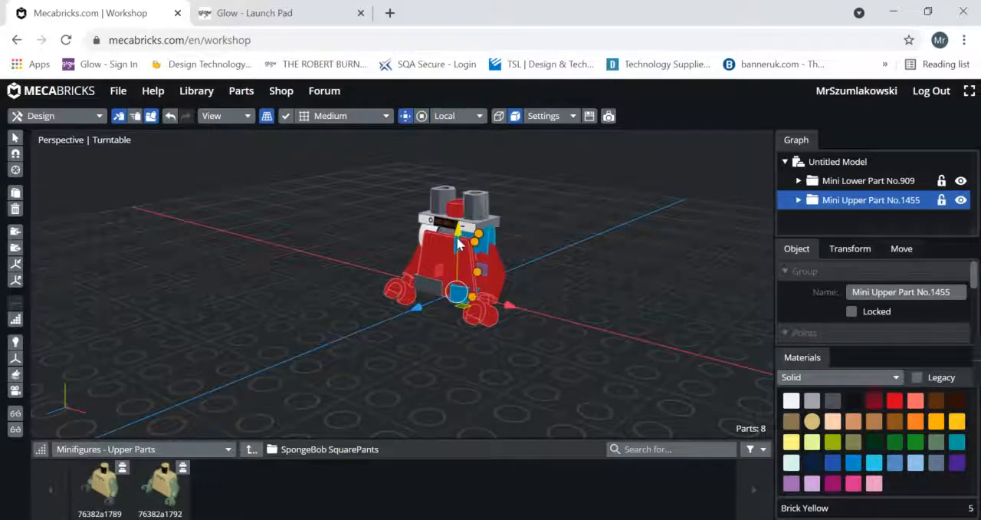
pyautogui.moveTo(457, 241); pyautogui.dragTo(460, 164)
pyautogui.moveTo(552, 274); pyautogui.dragTo(531, 356, button='right')
pyautogui.click(531, 357)
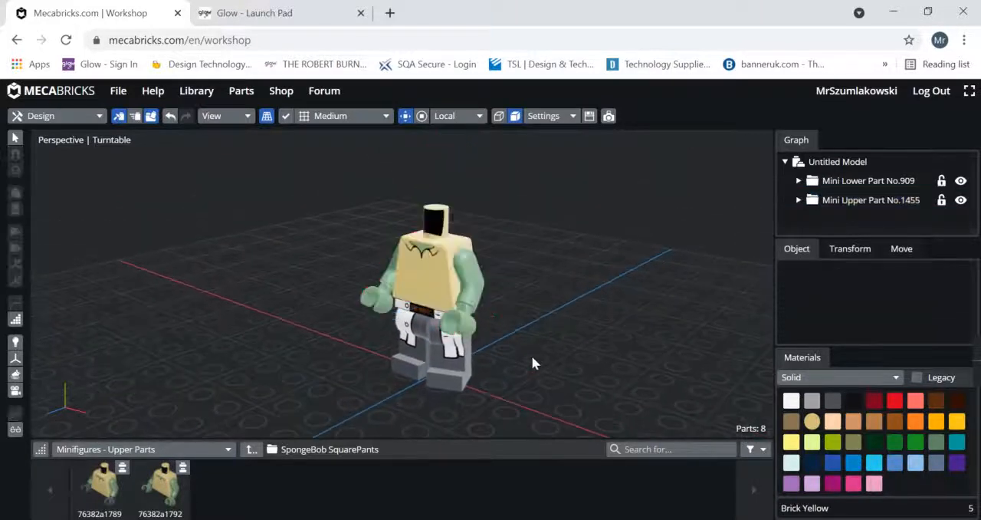
# Remove the torso from the model, leaving only the legs.
pyautogui.click(438, 289)
pyautogui.press('Delete')
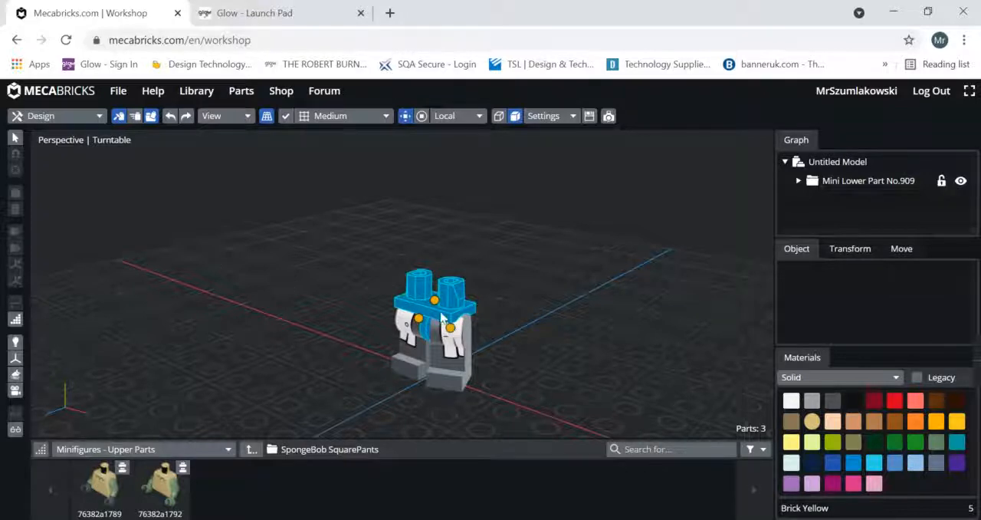
# Attach the 76382a1789 torso directly to the legs by selecting the hip piece as its connection.
pyautogui.click(434, 307)
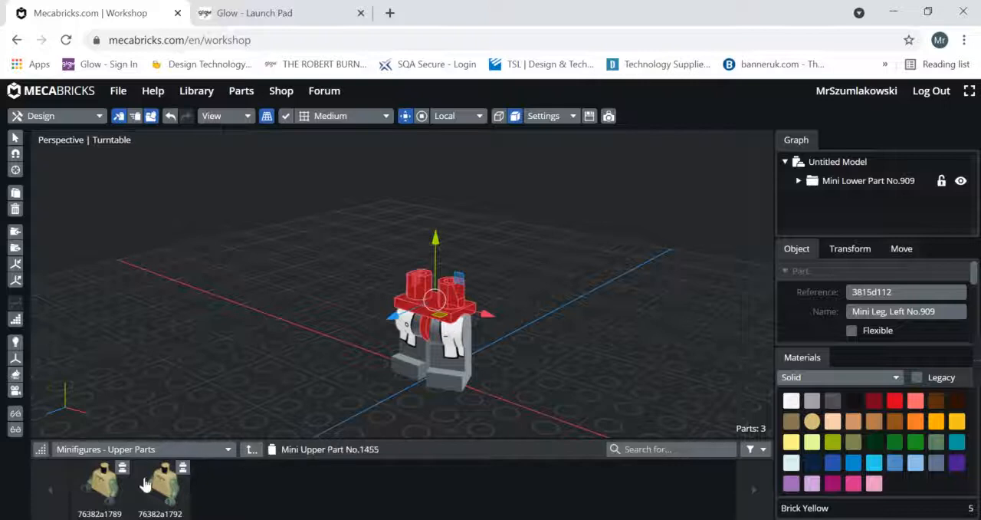
pyautogui.click(110, 493)
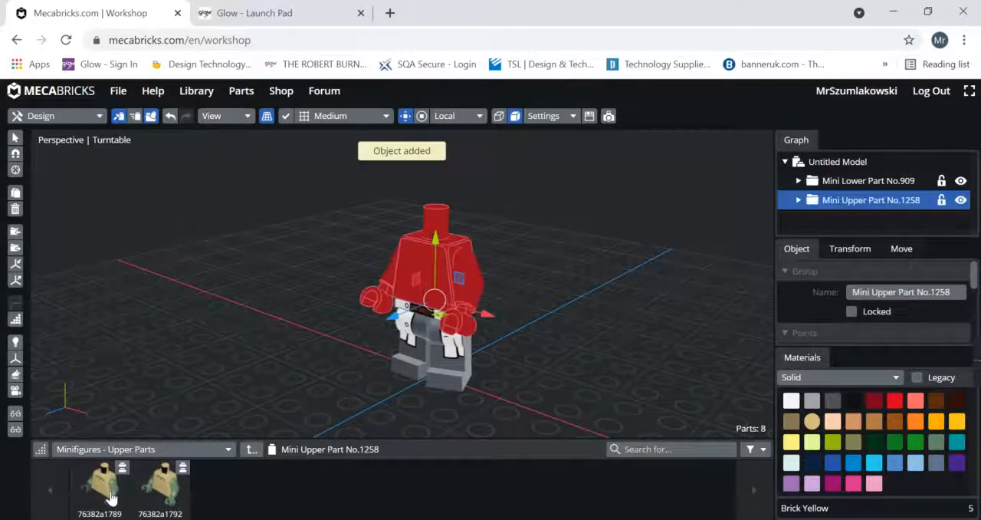
pyautogui.click(288, 352)
pyautogui.moveTo(289, 354); pyautogui.dragTo(355, 337, button='right')
pyautogui.moveTo(355, 338)
pyautogui.mouseDown()
pyautogui.moveTo(541, 348)
pyautogui.moveTo(418, 357)
pyautogui.moveTo(379, 333)
pyautogui.moveTo(348, 347)
pyautogui.mouseUp()
pyautogui.click(518, 345)
pyautogui.click(554, 346)
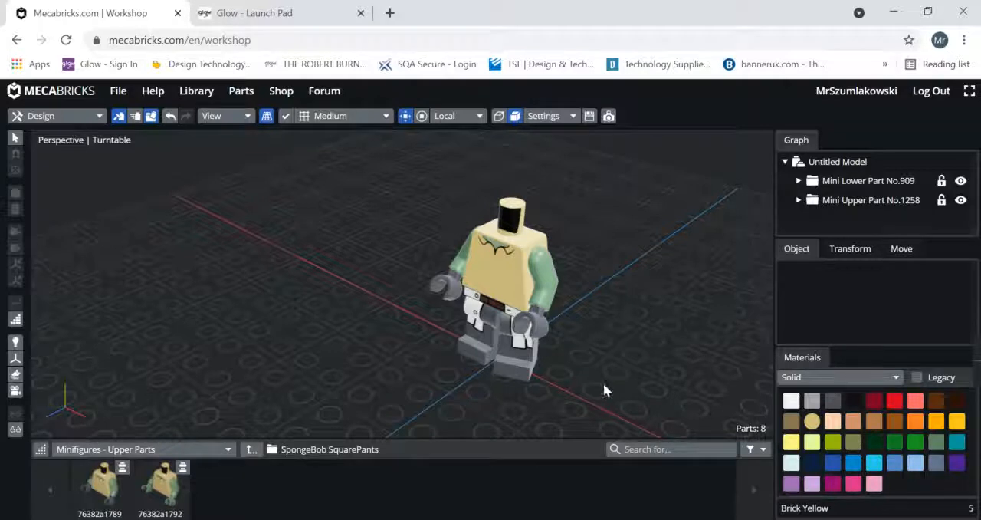
# Select the minifigure's left hand and examine its Transform and Move settings.
pyautogui.moveTo(604, 392); pyautogui.dragTo(586, 369)
pyautogui.moveTo(464, 231)
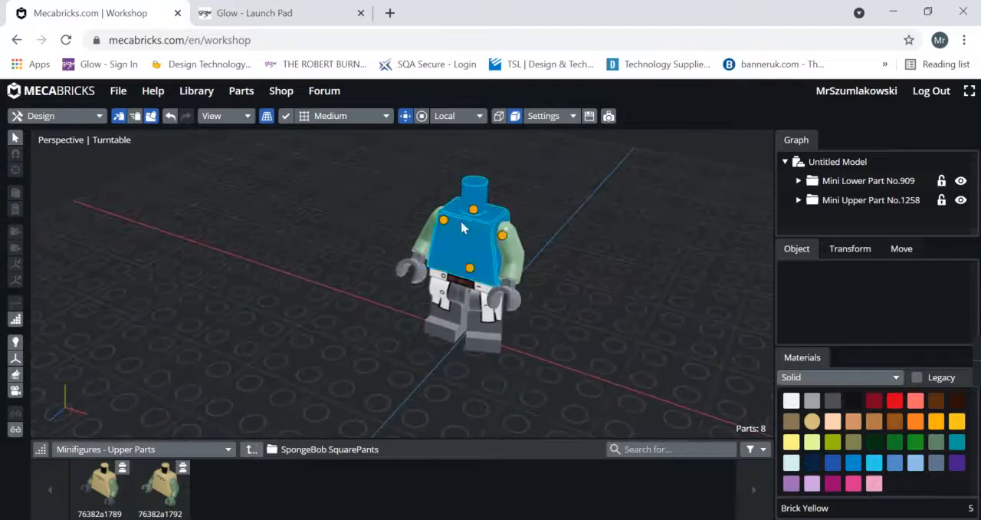
pyautogui.click(514, 301)
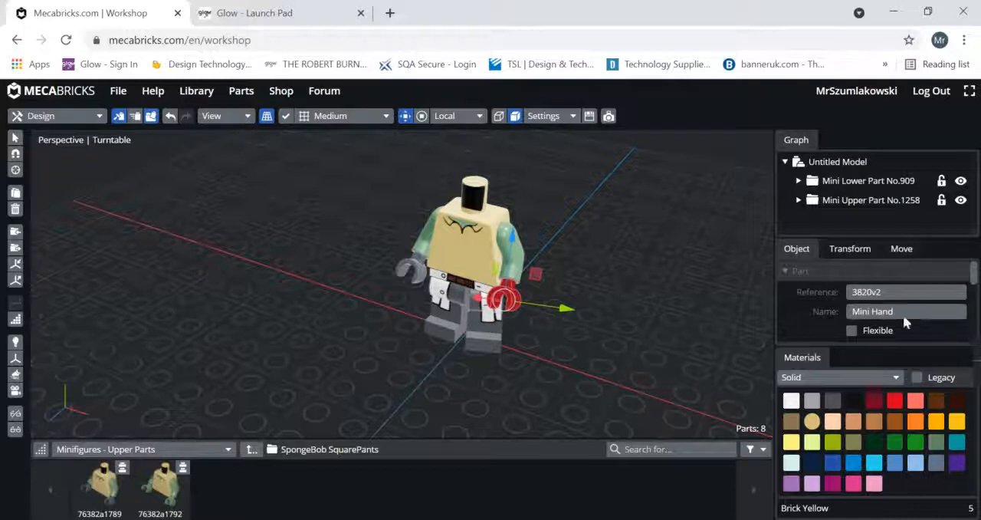
pyautogui.click(862, 250)
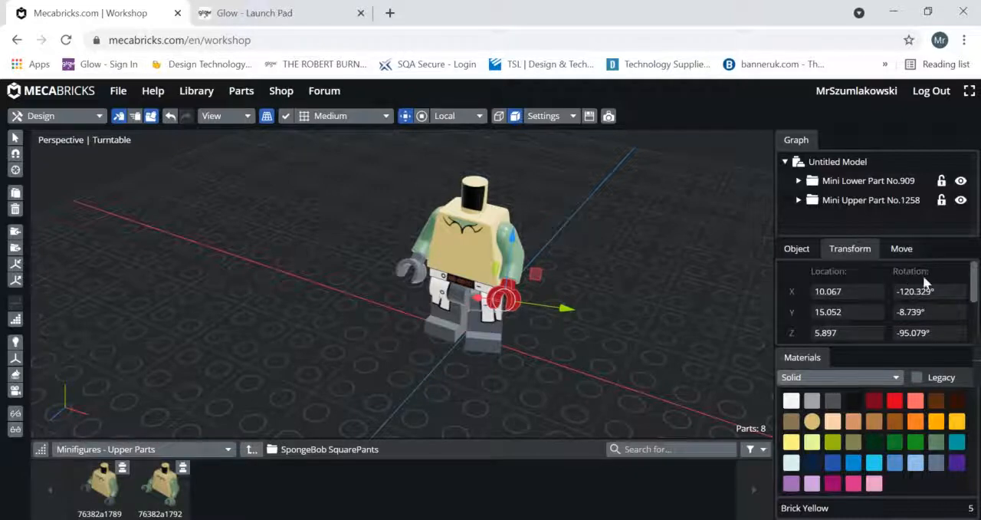
pyautogui.click(903, 251)
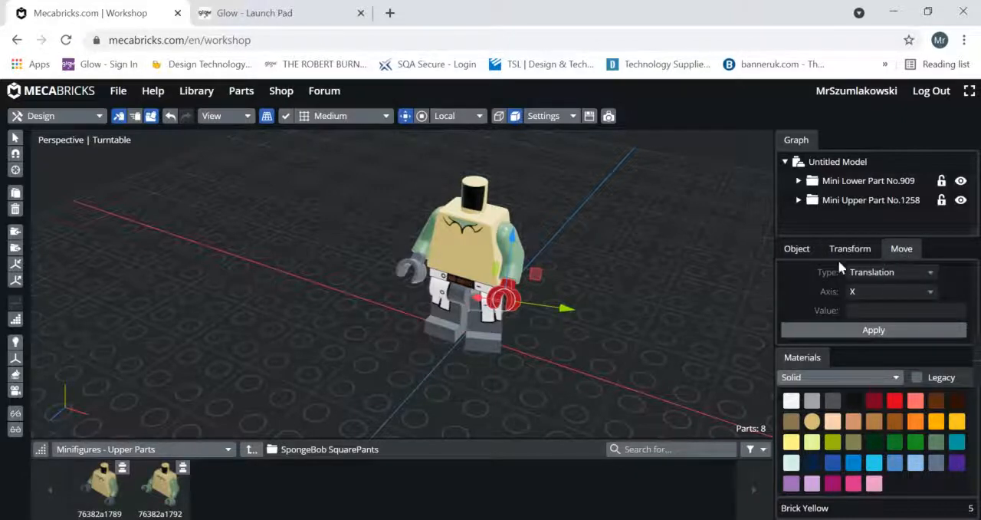
# Color the minifigure's left hand Bright Bluish Green and its right hand magenta, using solid materials.
pyautogui.click(797, 250)
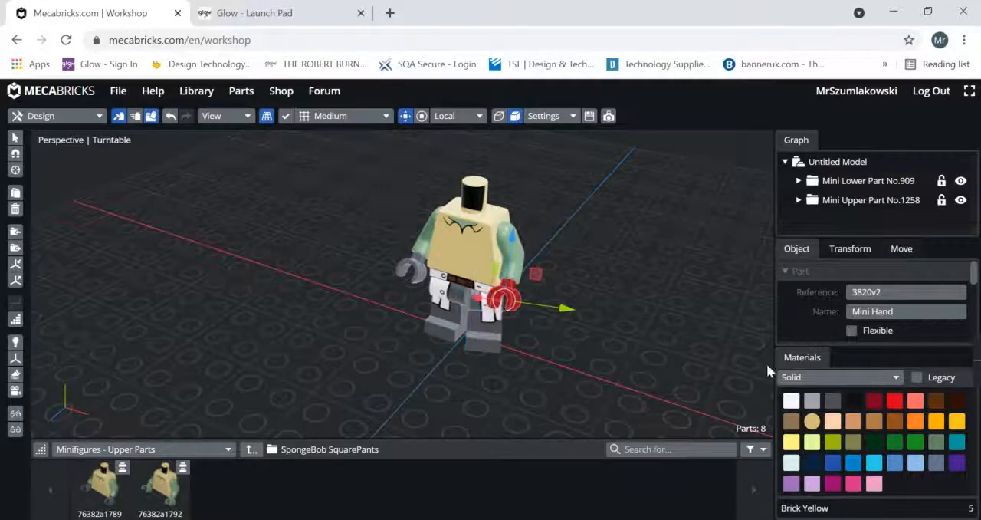
pyautogui.click(956, 442)
pyautogui.click(585, 416)
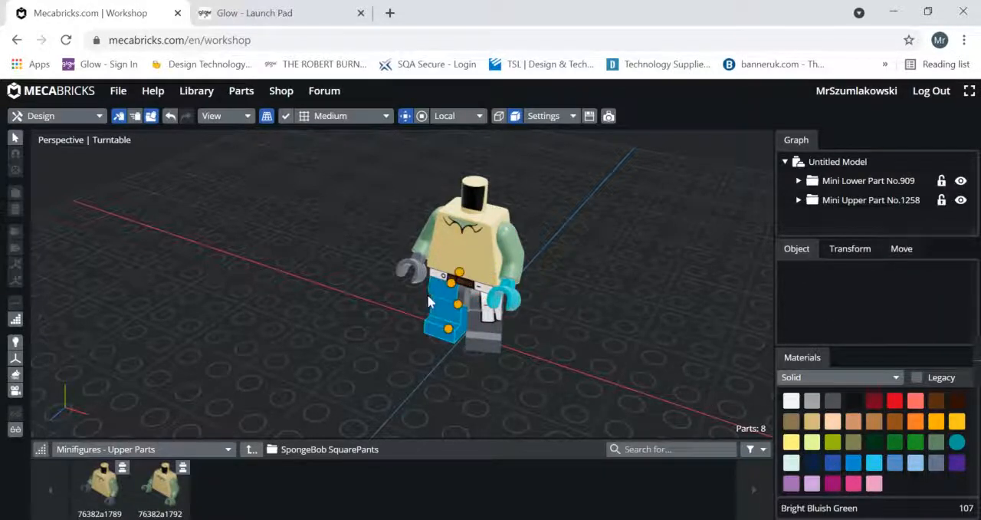
pyautogui.click(411, 270)
pyautogui.click(832, 483)
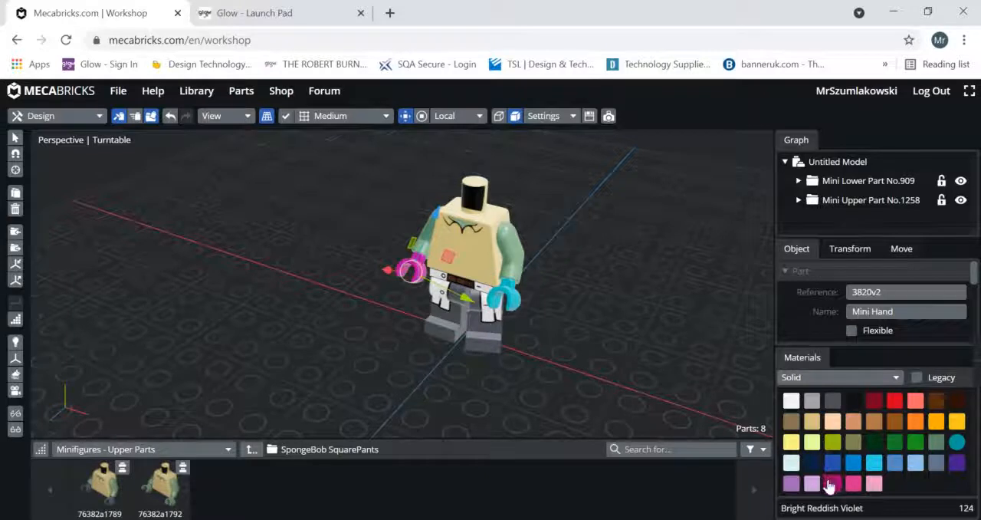
pyautogui.click(584, 362)
# Color the minifigure's left leg lime yellow-green and its right leg Dark Green.
pyautogui.click(475, 344)
pyautogui.click(832, 445)
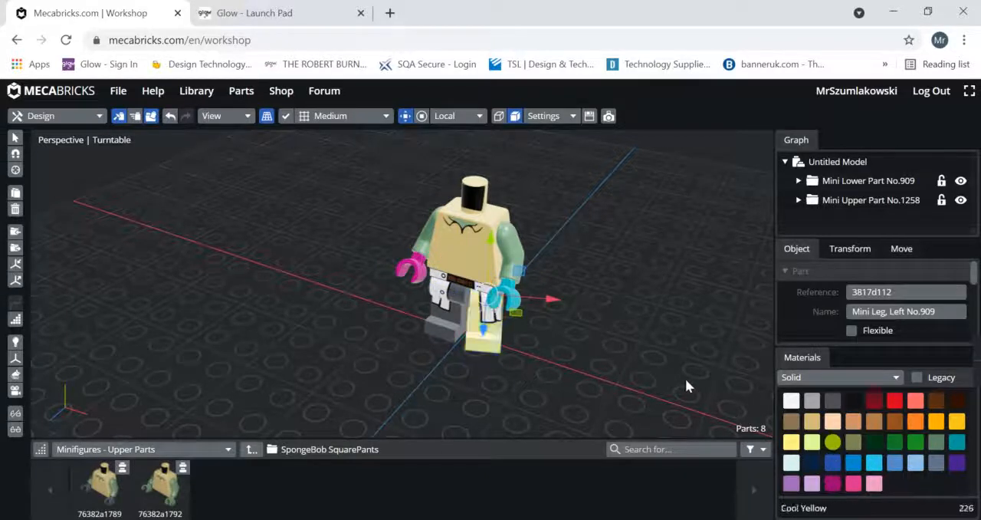
pyautogui.click(525, 366)
pyautogui.click(445, 336)
pyautogui.click(912, 444)
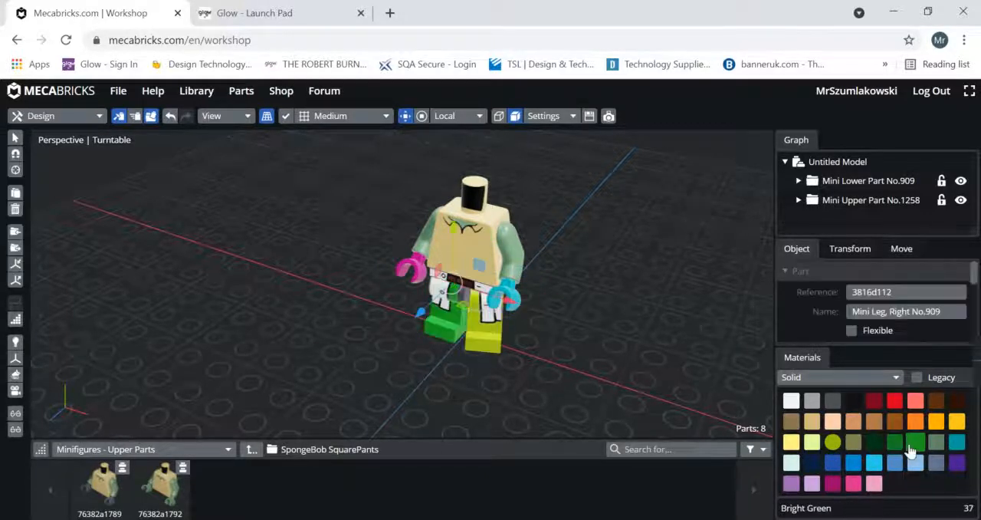
pyautogui.click(619, 394)
pyautogui.moveTo(606, 375); pyautogui.dragTo(618, 395)
pyautogui.moveTo(602, 356); pyautogui.dragTo(603, 342)
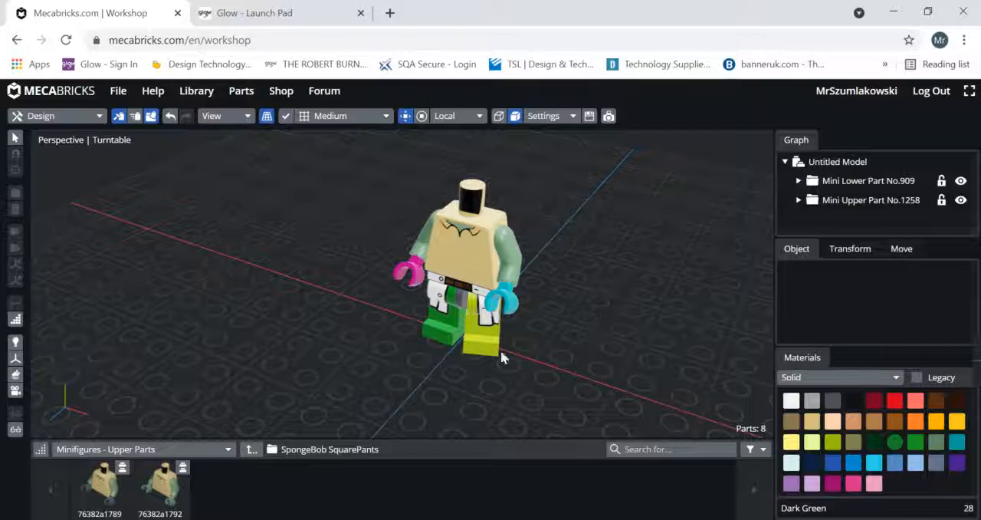
# Attach head 3626d1593 from the Avatar folder of Minifigures - Heads to the torso's neck connection.
pyautogui.click(190, 449)
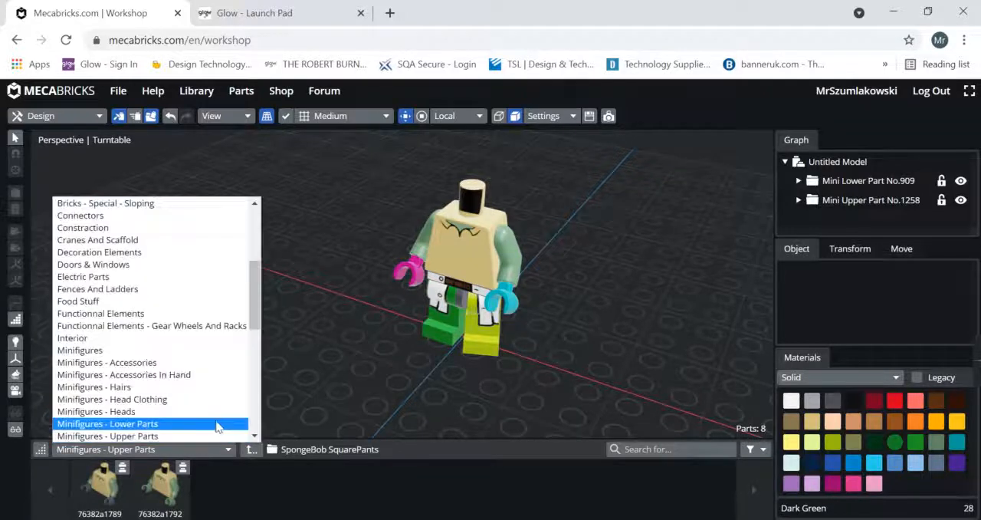
pyautogui.click(138, 411)
pyautogui.click(344, 484)
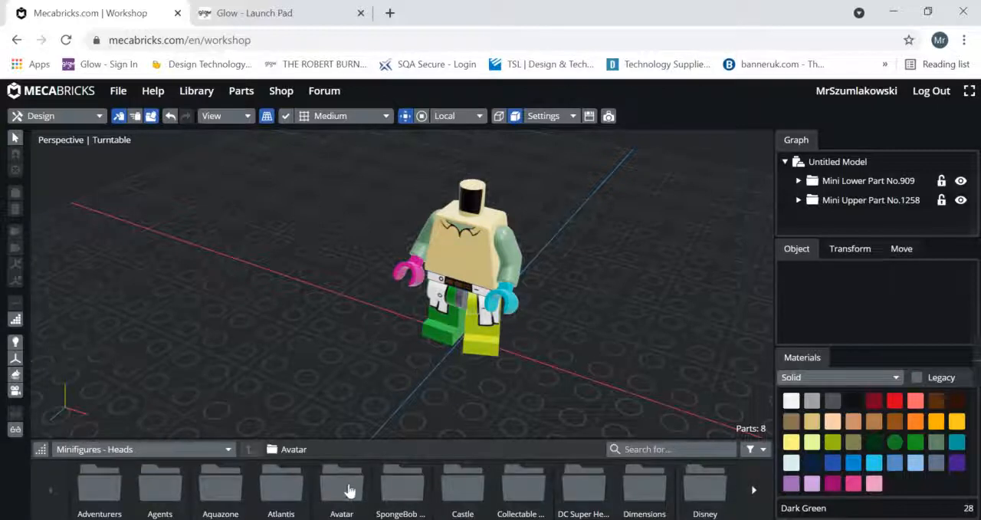
pyautogui.click(473, 219)
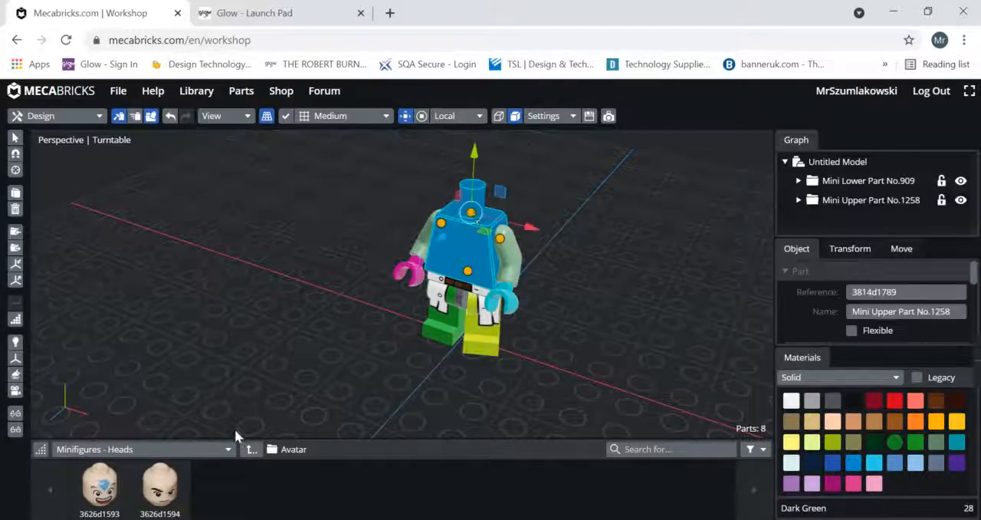
pyautogui.click(113, 472)
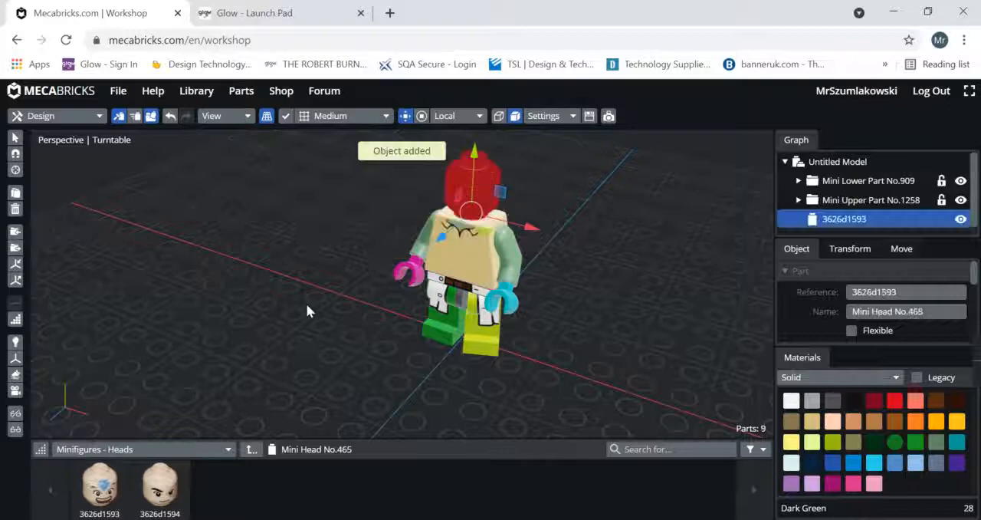
pyautogui.click(623, 290)
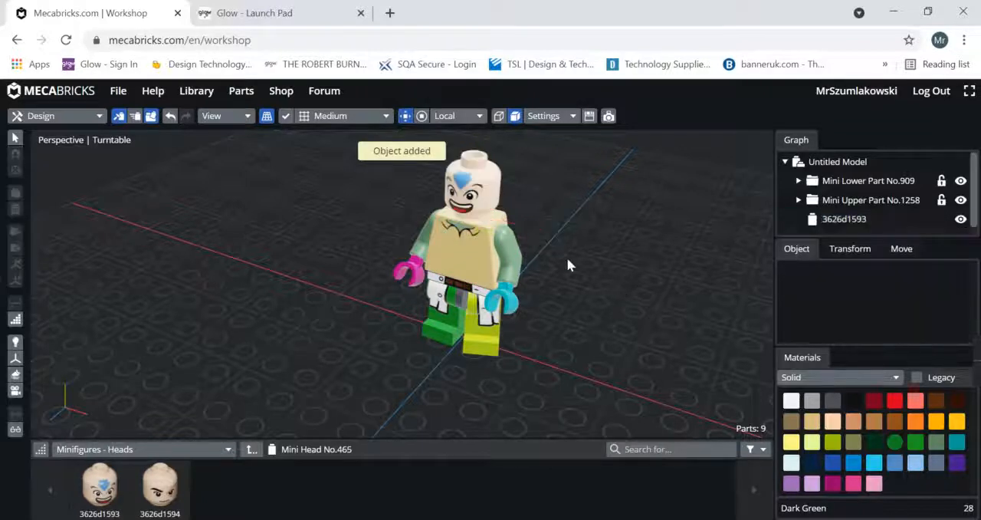
# Rotate the minifigure's head 45° about its vertical axis.
pyautogui.click(477, 184)
pyautogui.click(422, 115)
pyautogui.moveTo(462, 245)
pyautogui.mouseDown()
pyautogui.moveTo(425, 236)
pyautogui.moveTo(456, 244)
pyautogui.mouseUp()
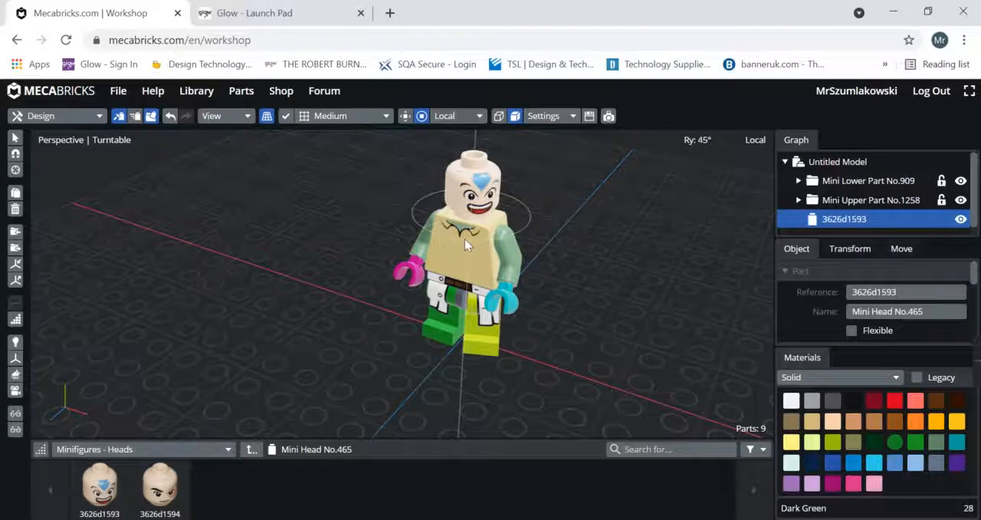
pyautogui.click(589, 345)
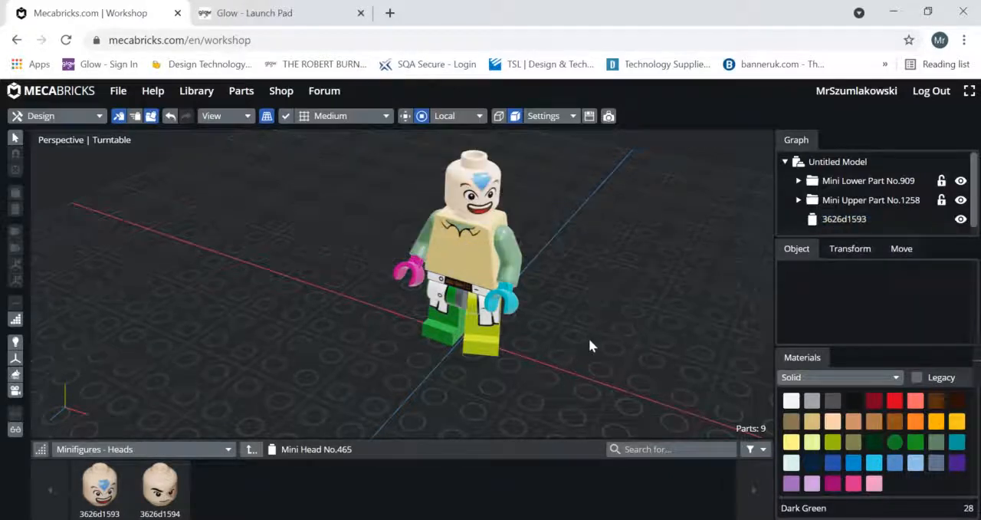
# Attach accessory 27256 from Minifigures - Accessories In Hand to the grip connection of the minifigure's left hand.
pyautogui.click(134, 453)
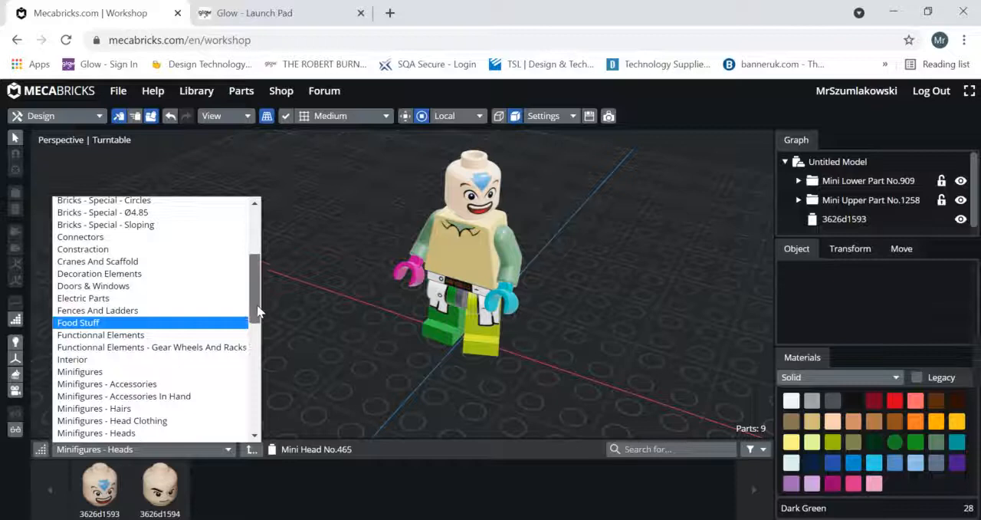
pyautogui.moveTo(257, 310); pyautogui.dragTo(259, 329)
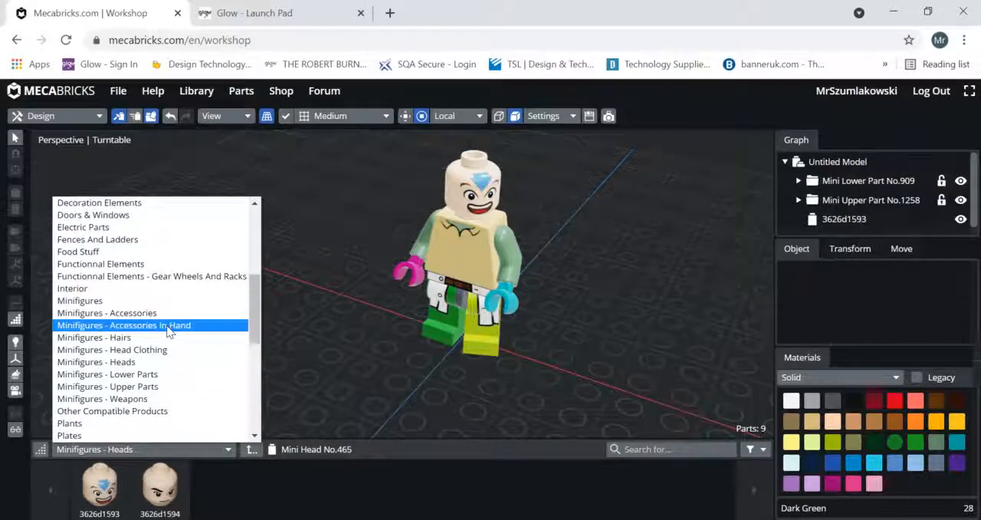
pyautogui.click(504, 306)
pyautogui.click(140, 452)
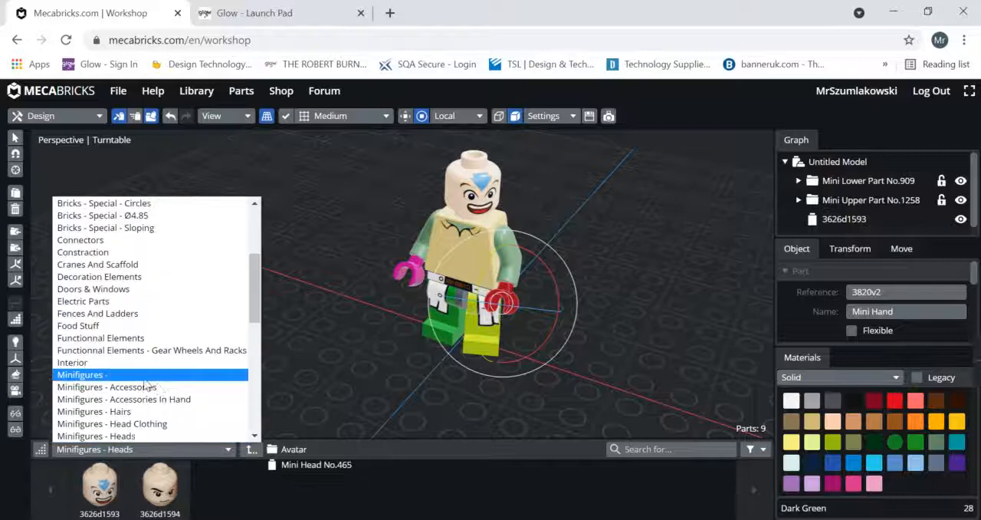
pyautogui.click(145, 398)
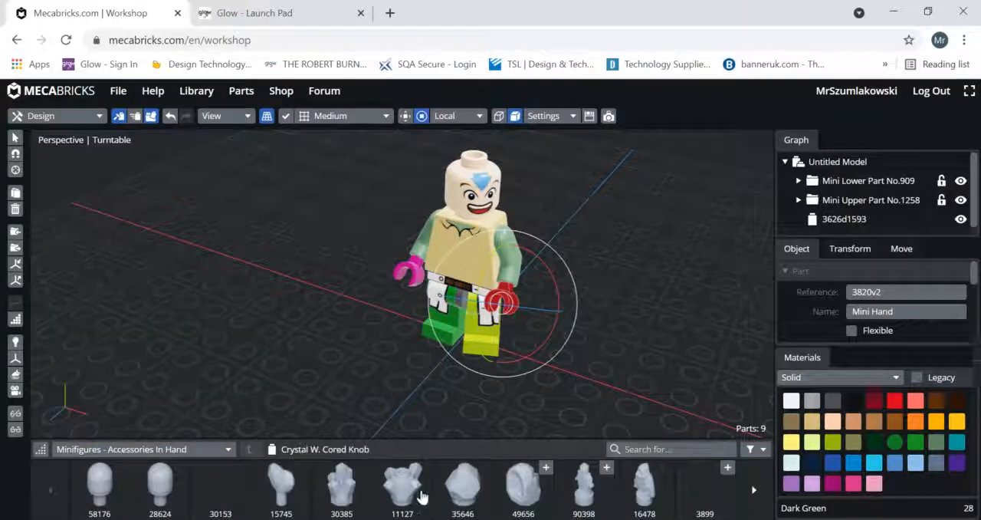
pyautogui.scroll(-3, 567, 491)
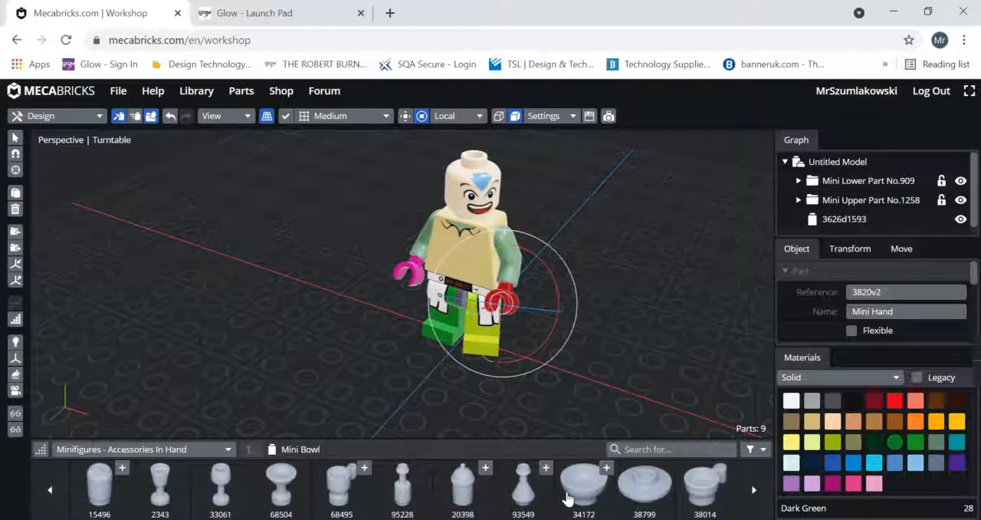
pyautogui.scroll(-3, 567, 498)
pyautogui.scroll(-3, 567, 498)
pyautogui.scroll(3, 567, 498)
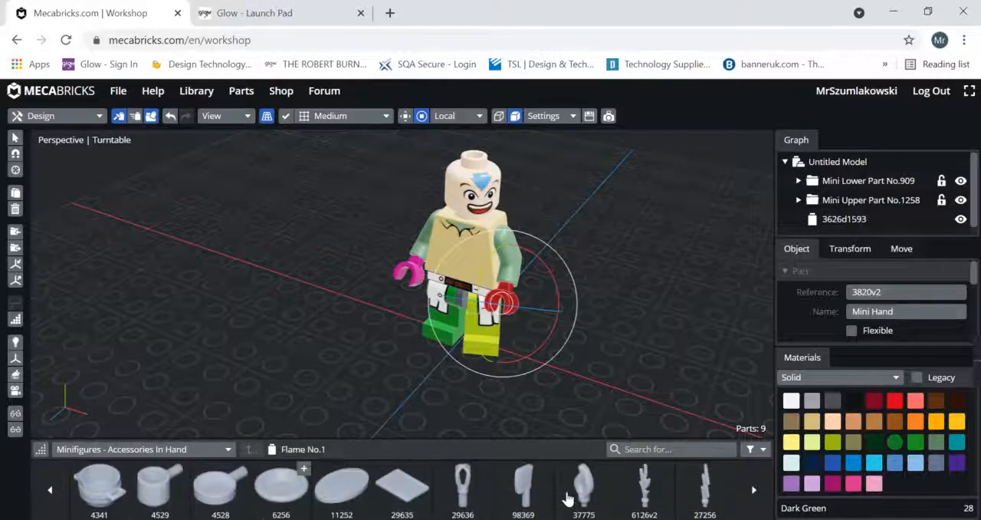
pyautogui.click(707, 489)
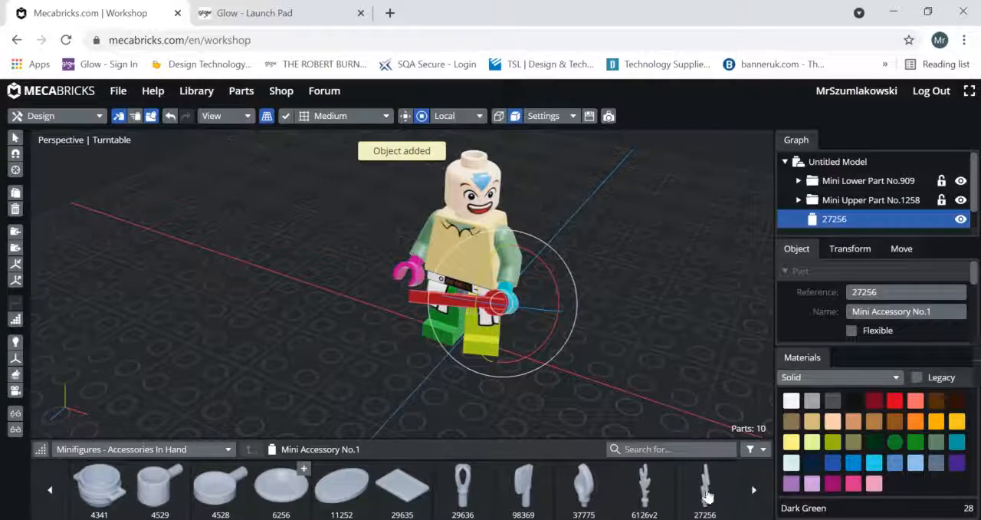
pyautogui.click(598, 294)
pyautogui.moveTo(597, 295); pyautogui.dragTo(552, 360, button='right')
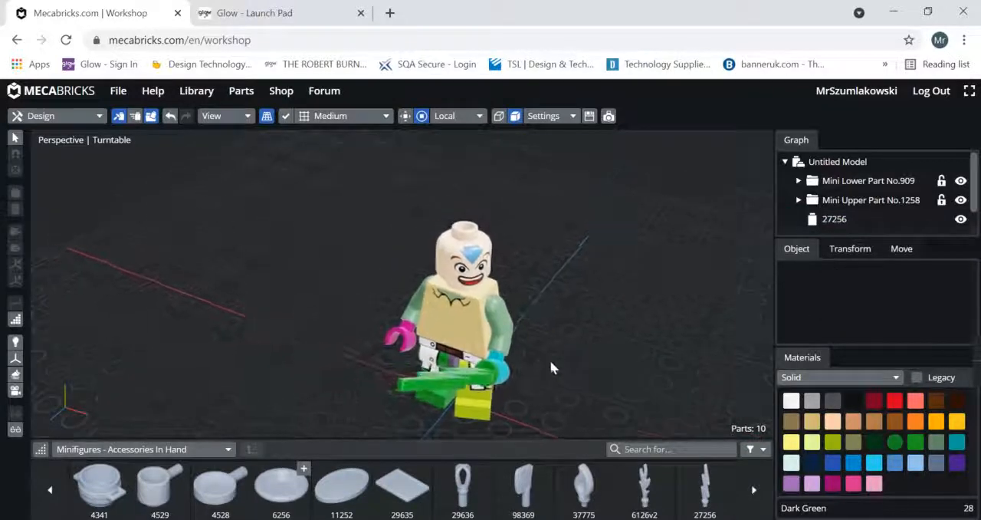